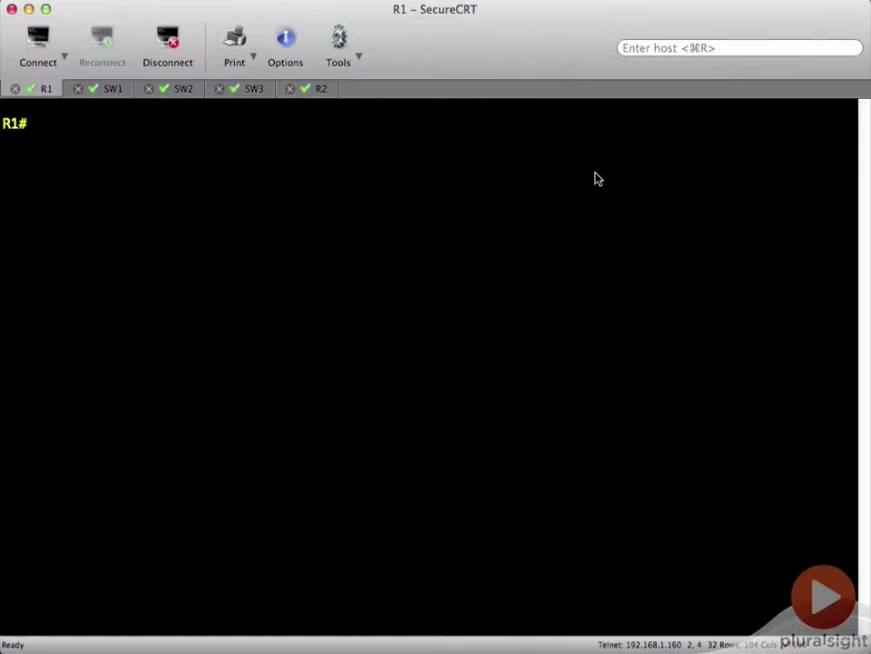
- Ping 172.16.10.2 from R1, then enable ICMP debugging on R2 with 'debug ip icmp'
type("ping ")
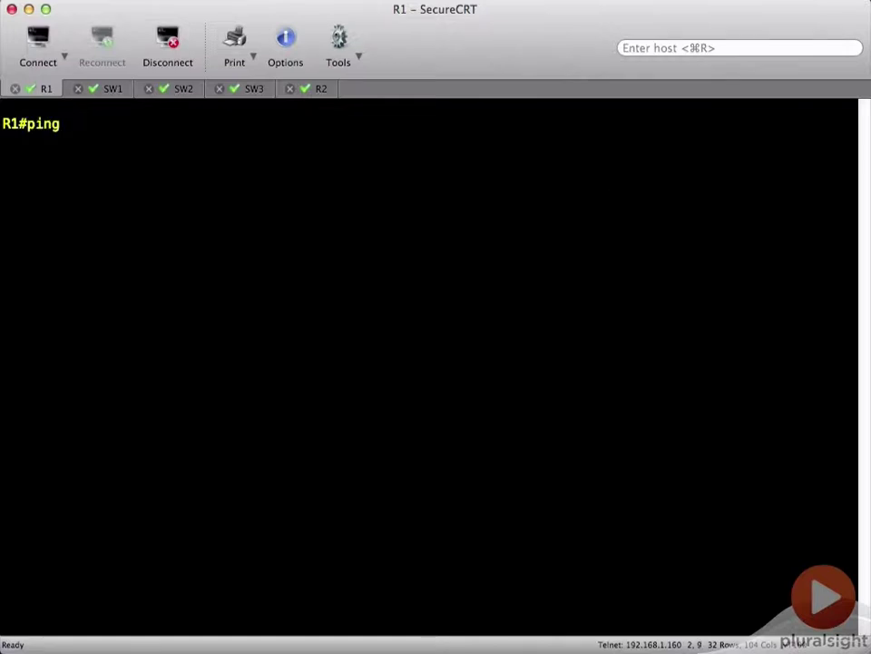
type("172.16.10.2")
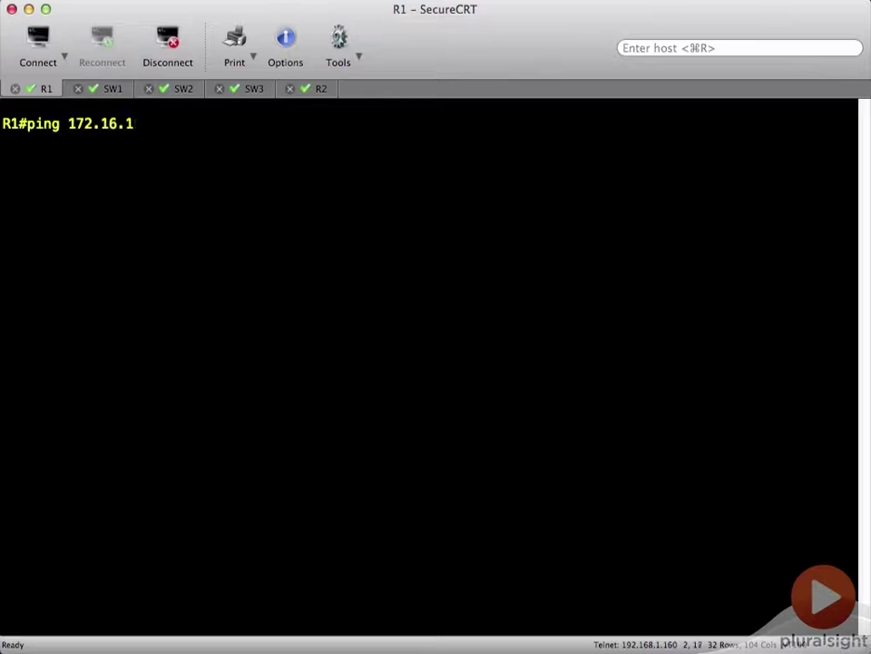
key("Return")
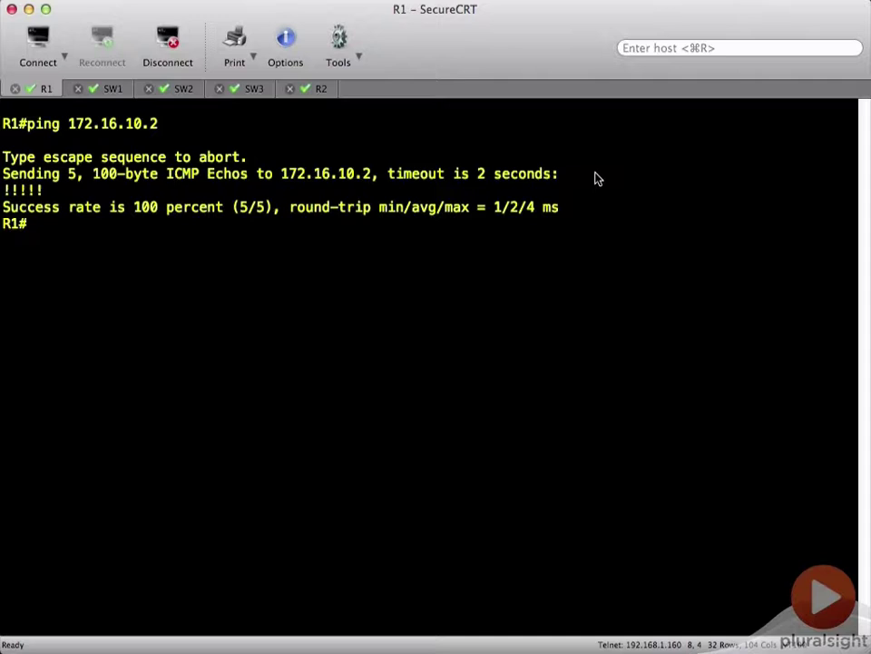
key("ctrl+Tab")
key("ctrl+Tab")
key("ctrl+Tab")
key("ctrl+Tab")
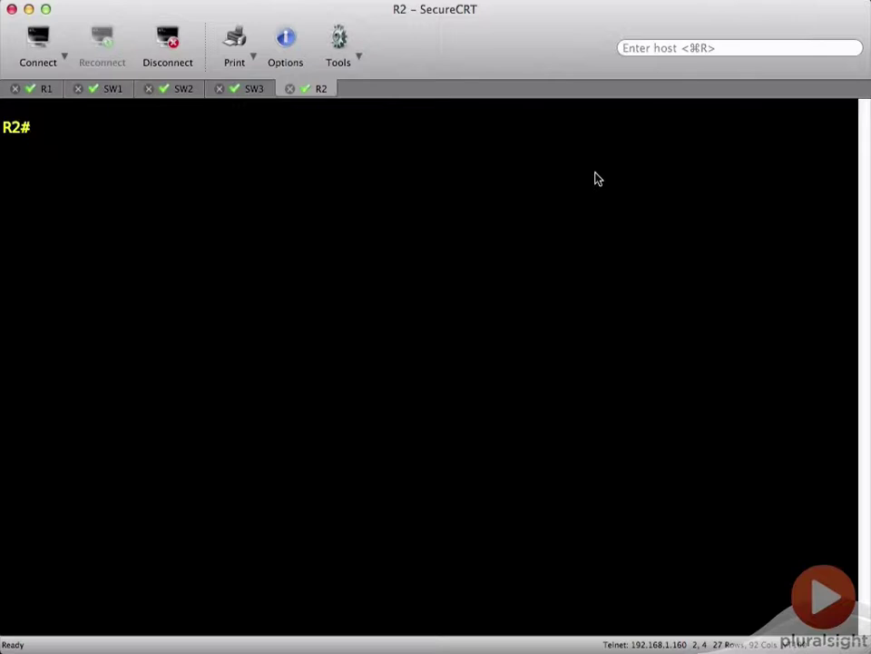
type("debug ip icmp")
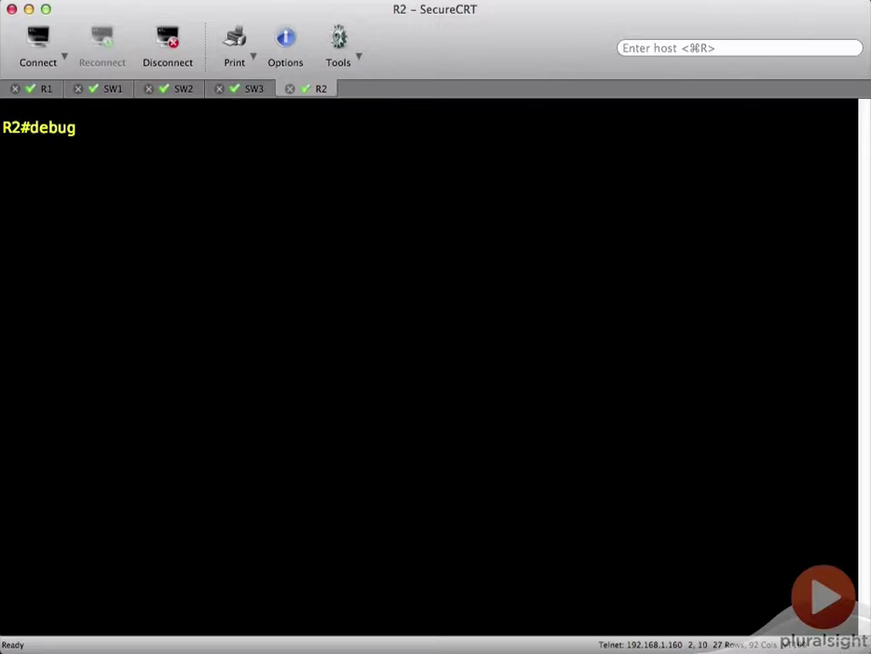
key("Return")
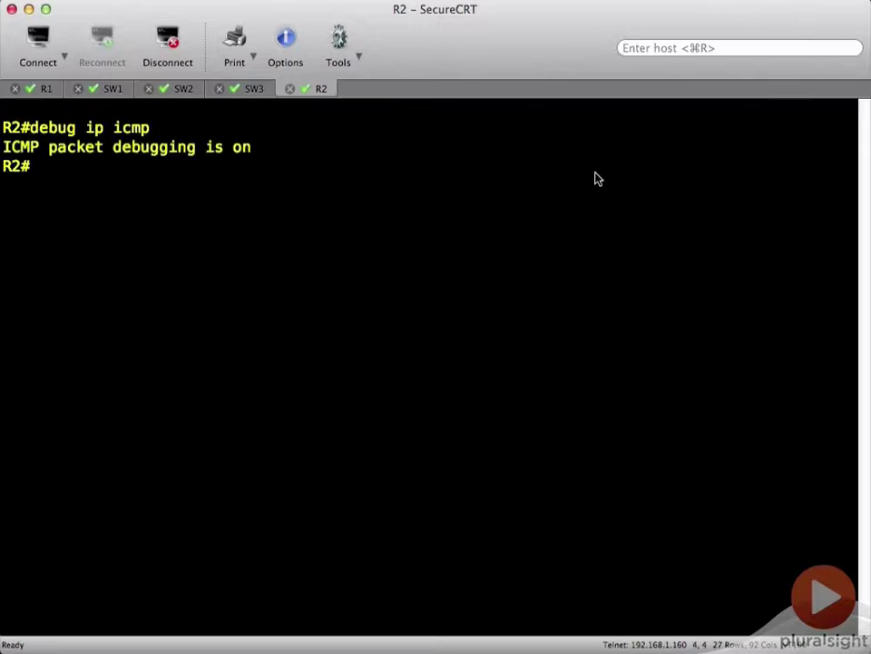
- Rerun the R1 ping to 172.16.10.2 and check R2's debug output for the echo replies
key("ctrl+shift+Tab")
key("ctrl+shift+Tab")
key("ctrl+shift+Tab")
key("ctrl+shift+Tab")
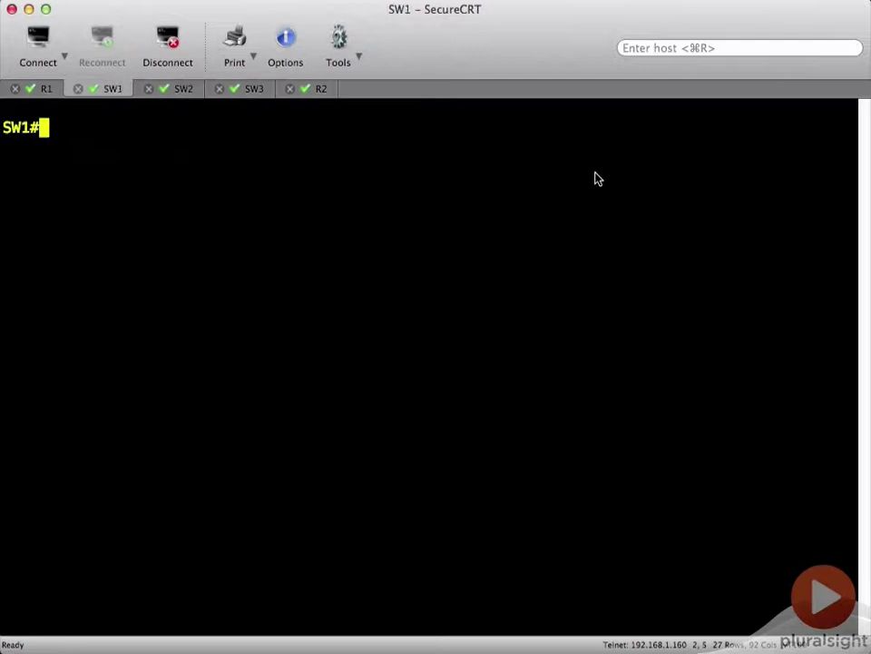
key("Up")
key("Return")
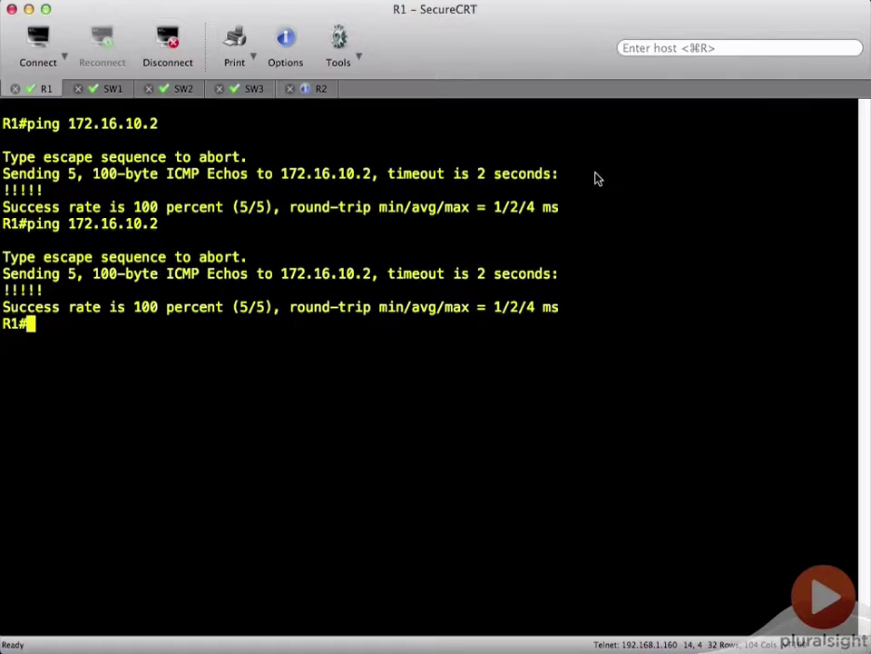
key("ctrl+shift+Tab")
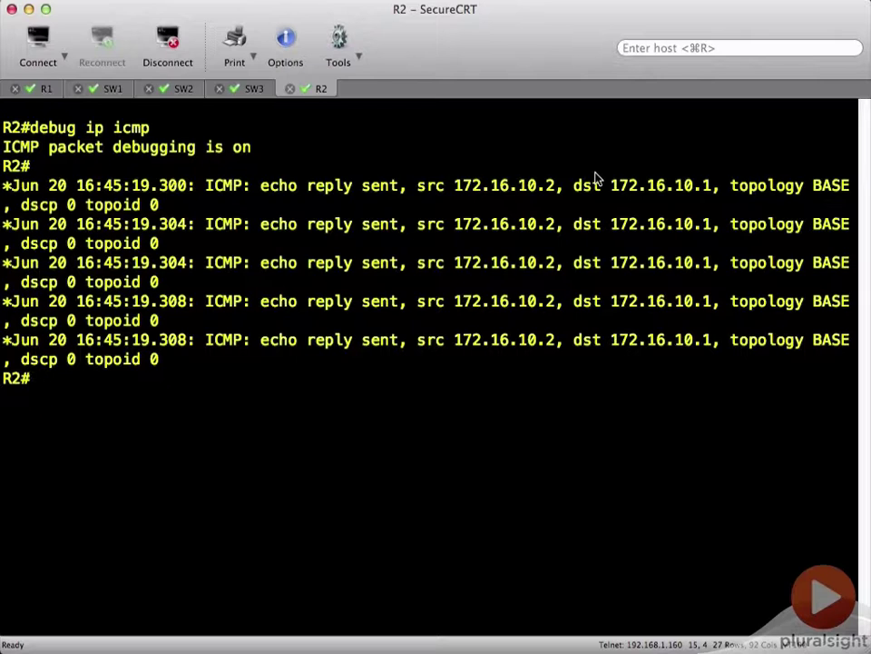
key("ctrl+Tab")
key("ctrl+Tab")
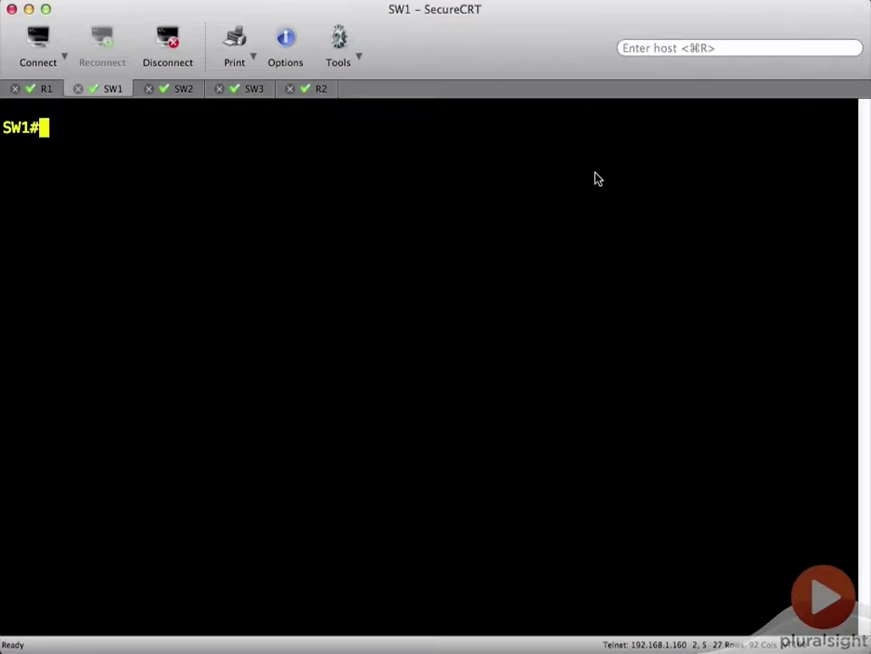
- Run 'sh spanning-tree vlan 10' on SW1 to show it as root with all ports forwarding
type("sh span")
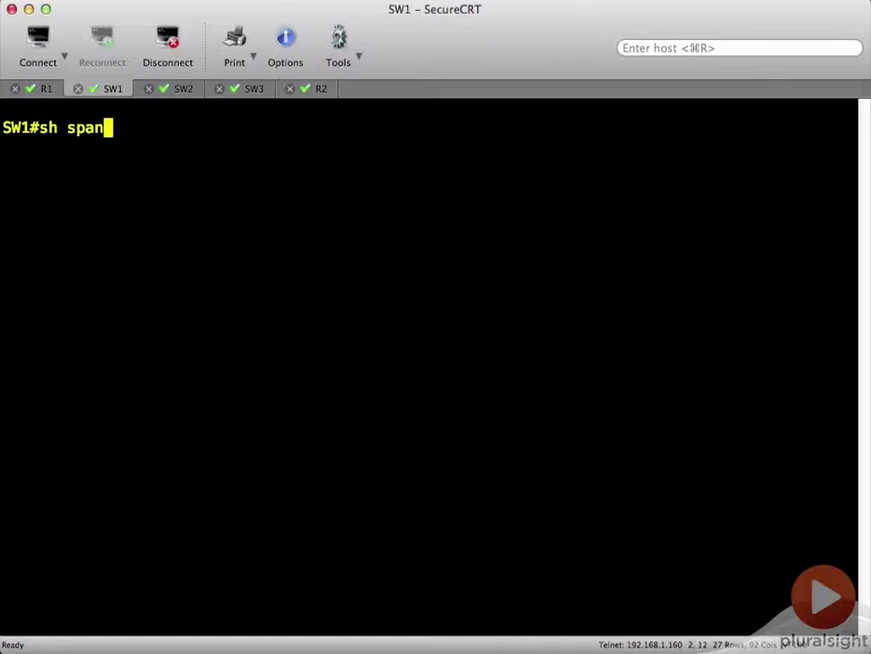
key("Tab")
type("vlan 10")
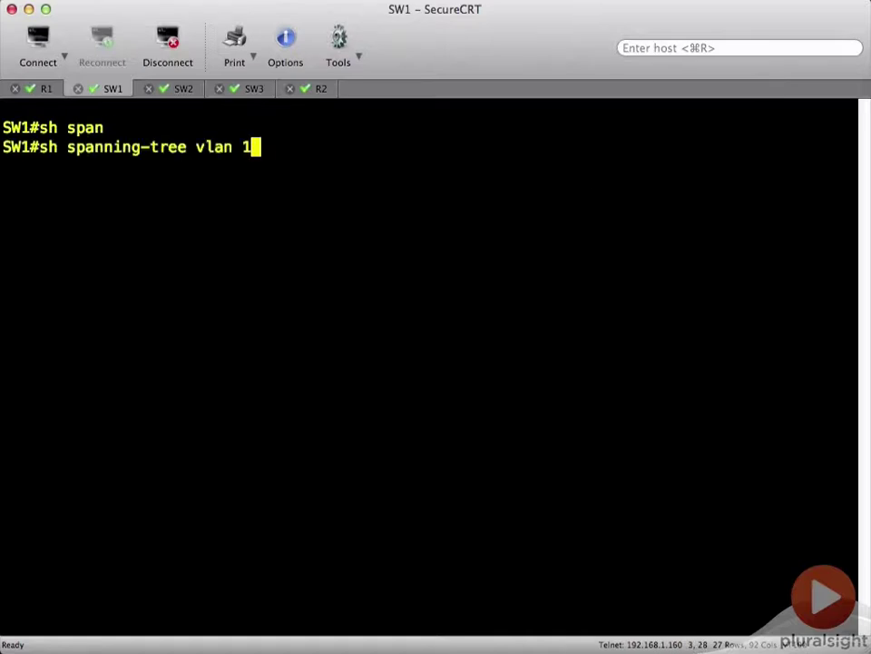
key("Return")
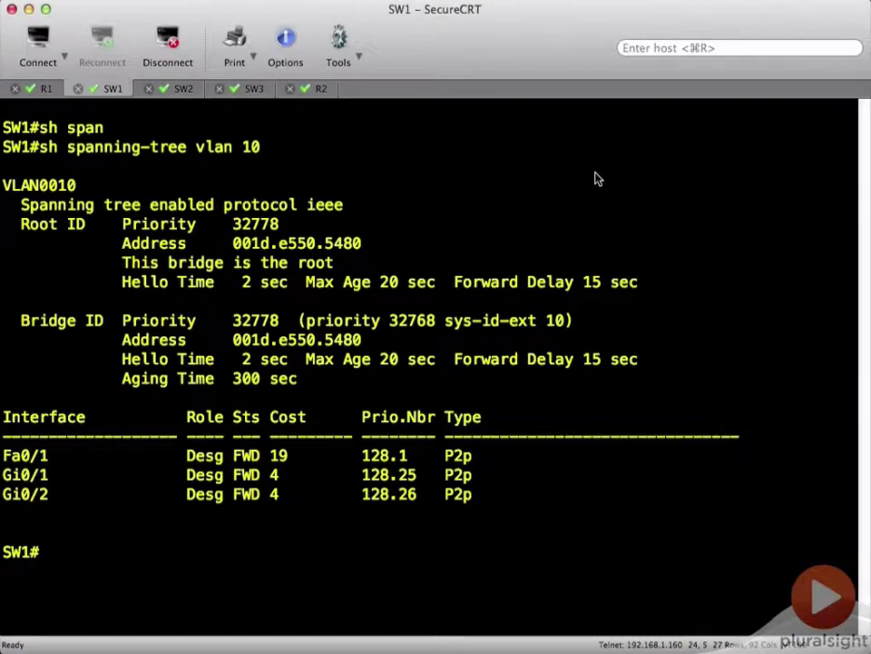
- Review the topology diagram in Preview, then return to the SW2 switch session
key("super+Tab")
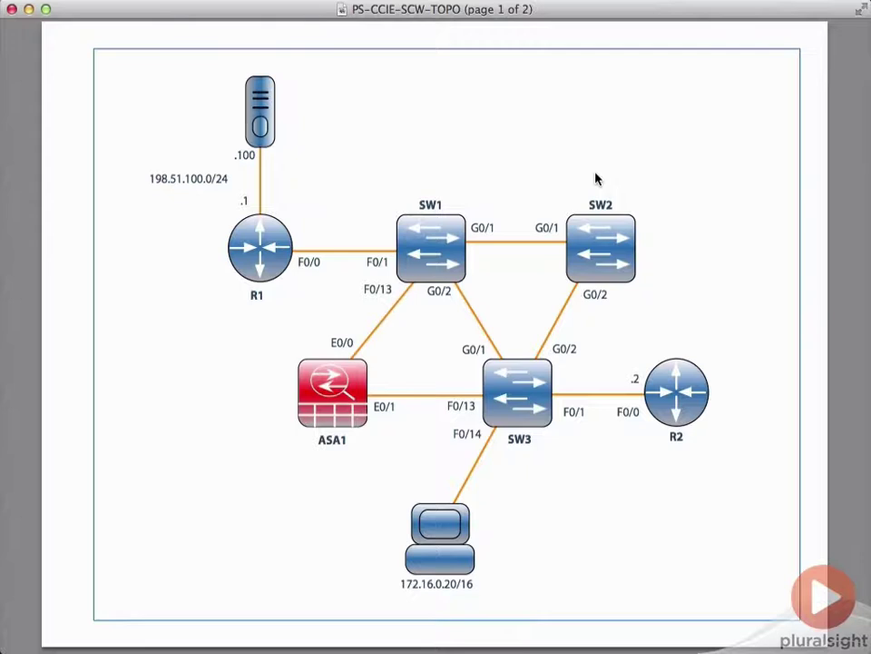
key("super+Tab")
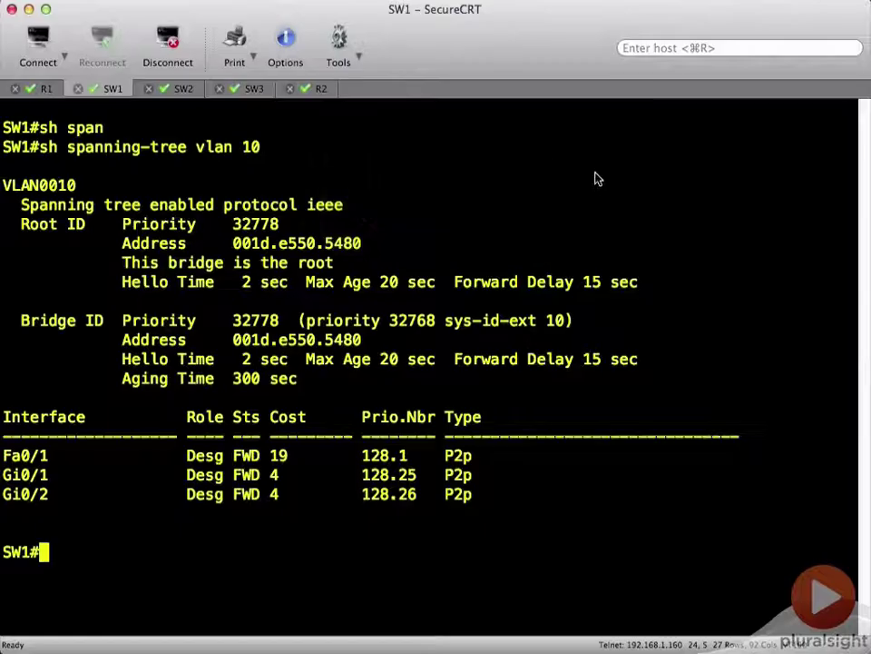
key("ctrl+Tab")
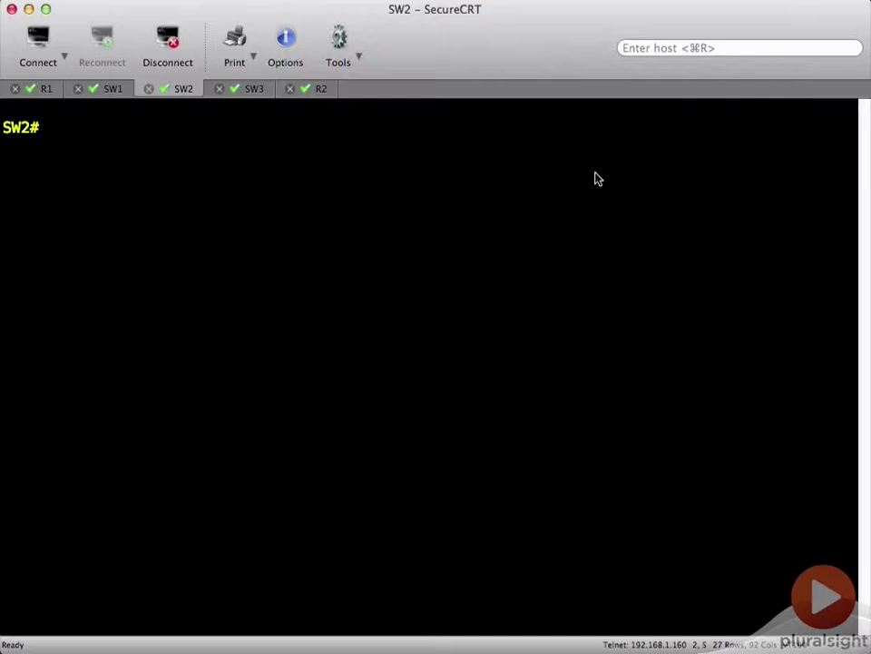
- Run 'sh span vlan 10' on SW2 to see root port Gi0/1 and designated Gi0/2
type("sh span vlan 10")
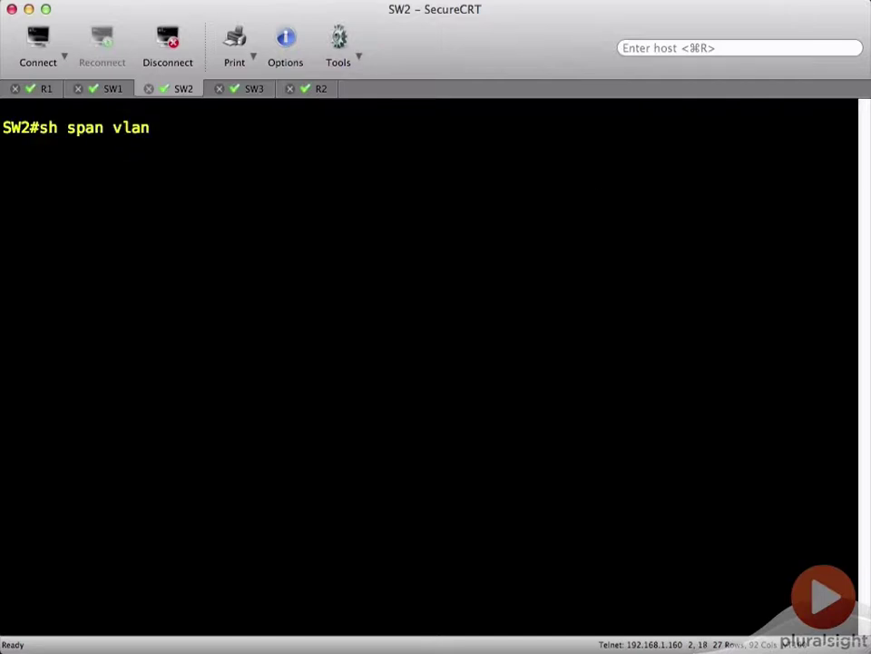
key("Return")
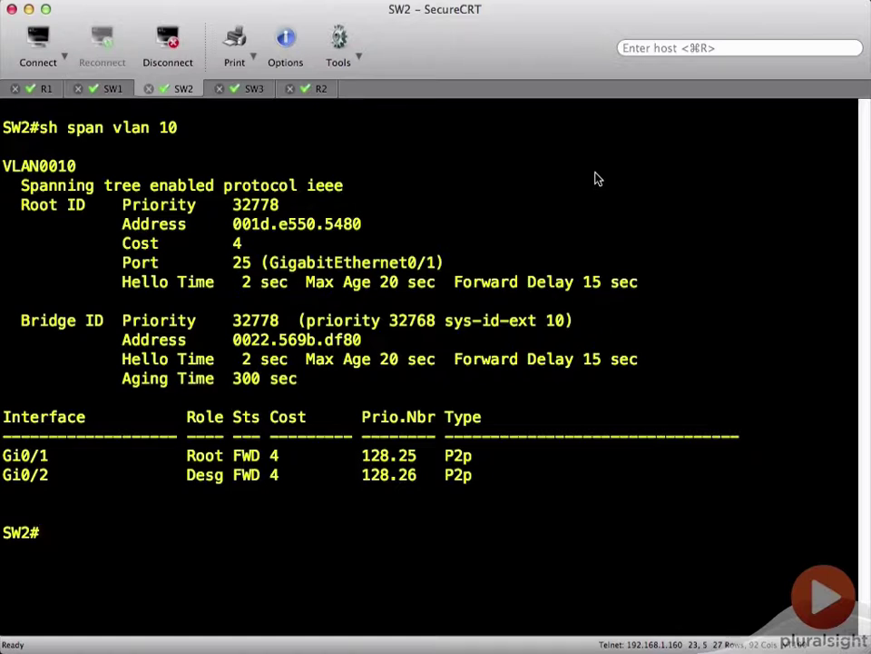
- Run 'sh span vlan 10' on SW3, showing Gi0/1 as root and Gi0/2 blocked as alternate
key("ctrl+Tab")
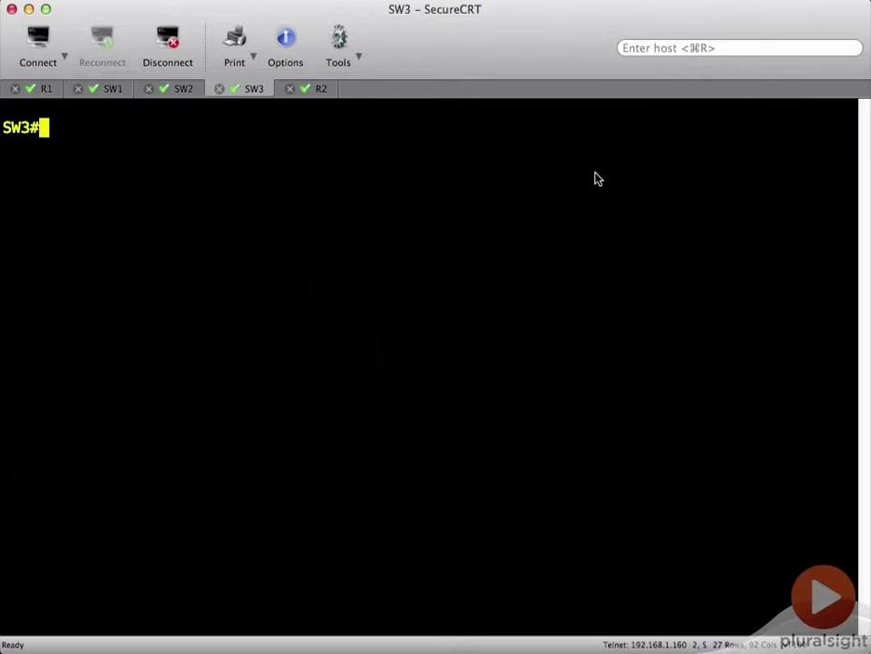
type("sh span vlan 10")
key("Return")
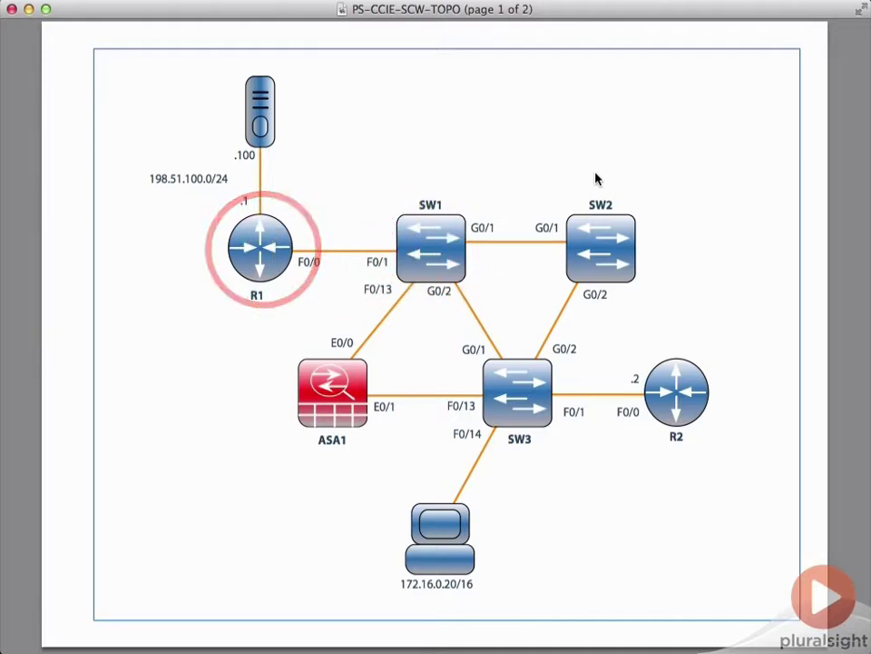
key("super+Tab")
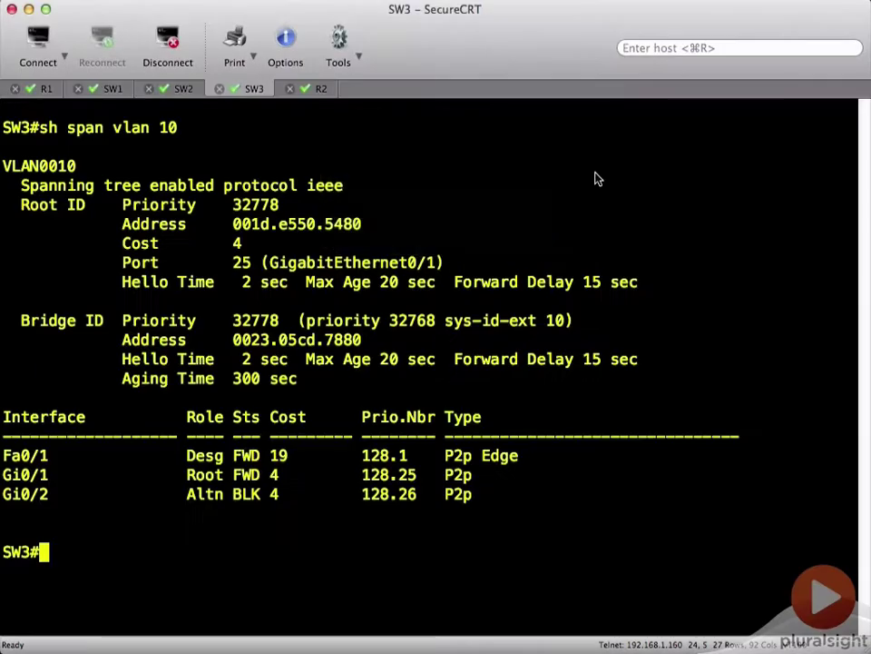
key("ctrl+Tab")
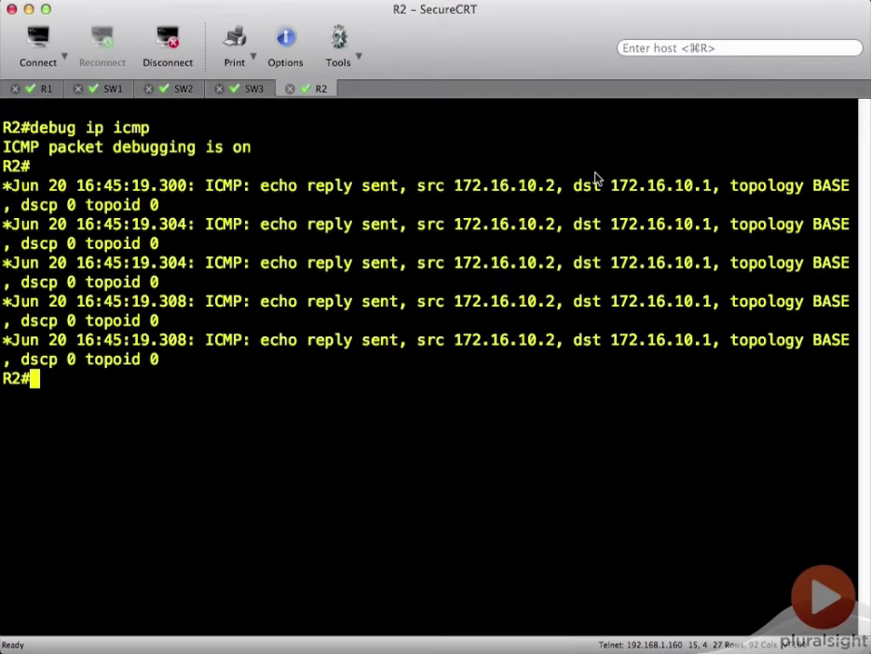
- Set up an extended ping from R2 to 172.16.10.1 with repeat count 10000 and default size and timeout
type("ping")
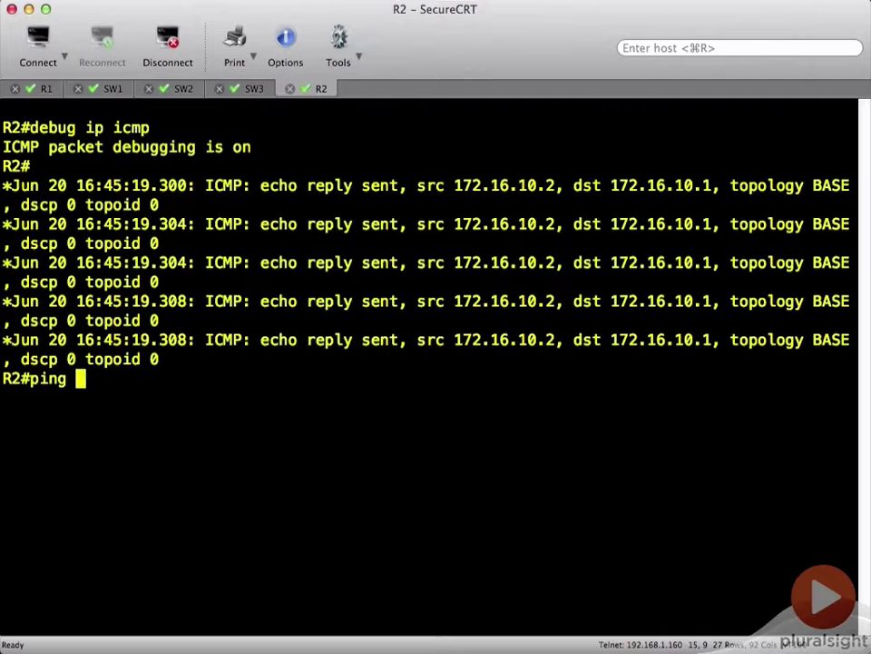
key("Return")
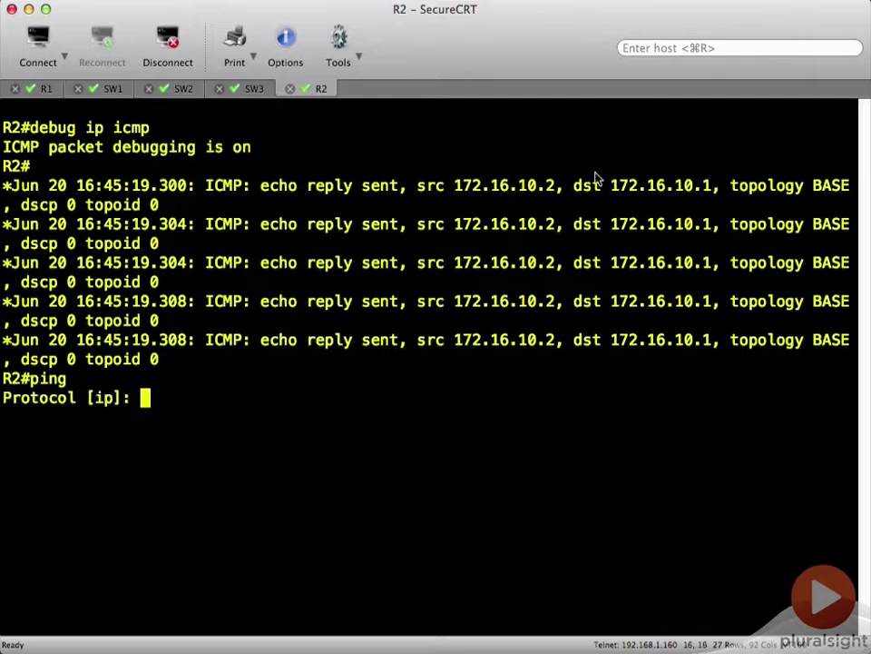
key("Return")
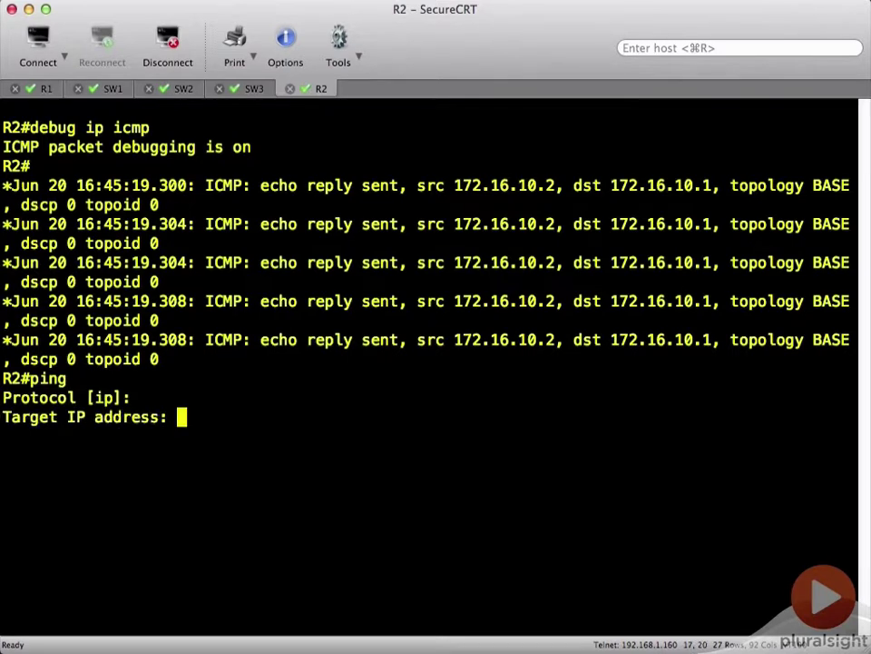
type("172.1")
type("6.10.1")
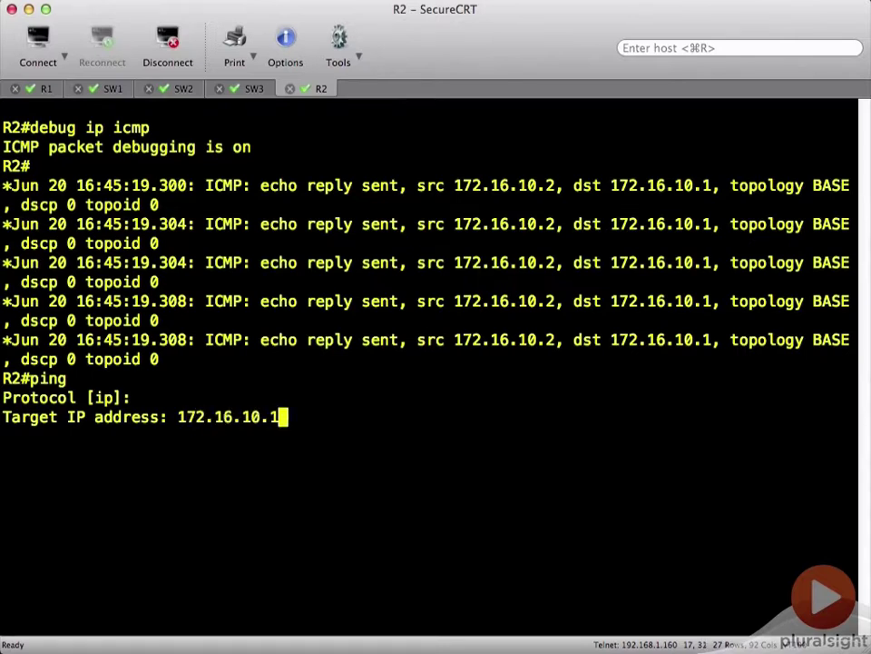
key("Return")
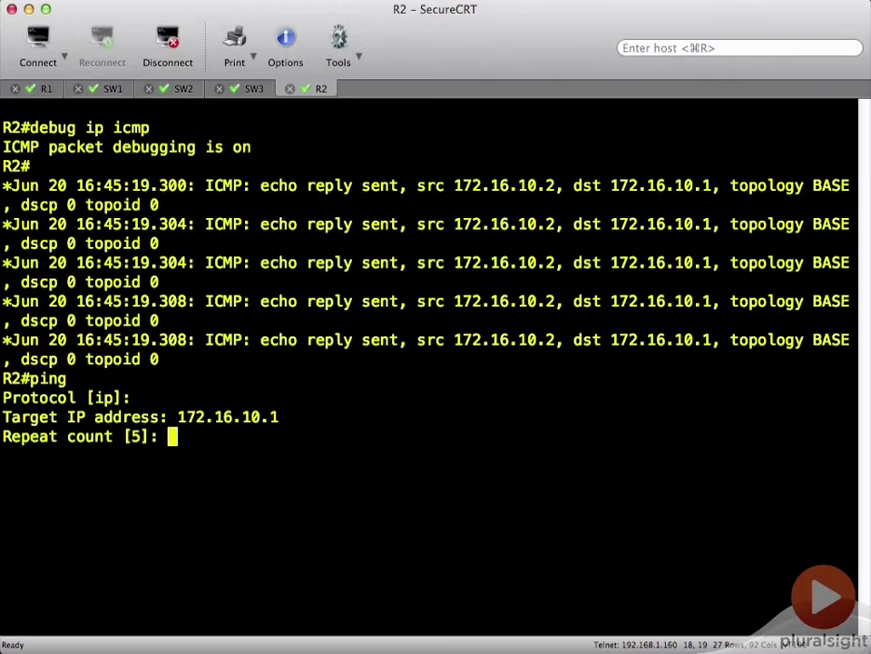
type("1000")
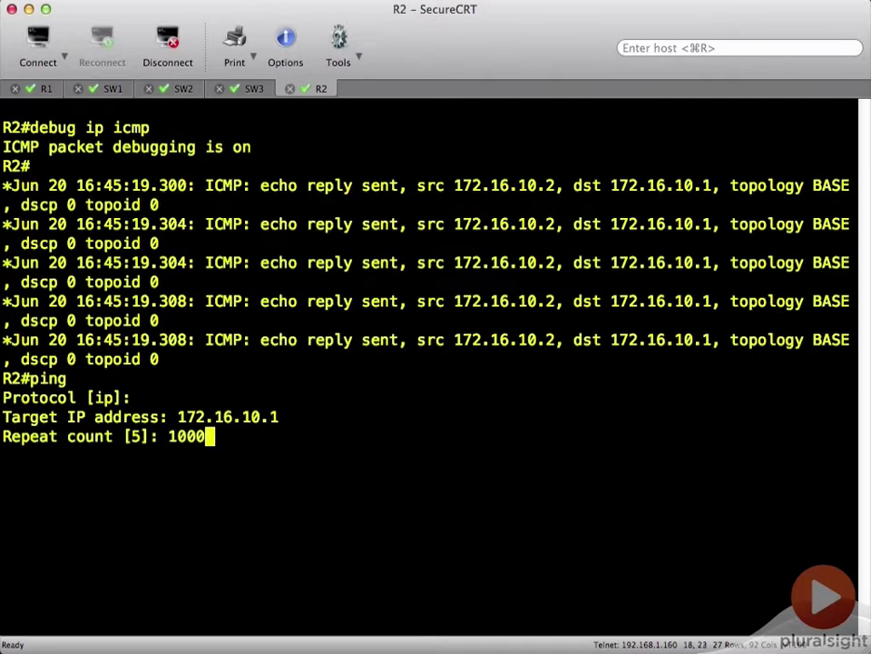
type("0")
key("Return")
key("Return")
key("Return")
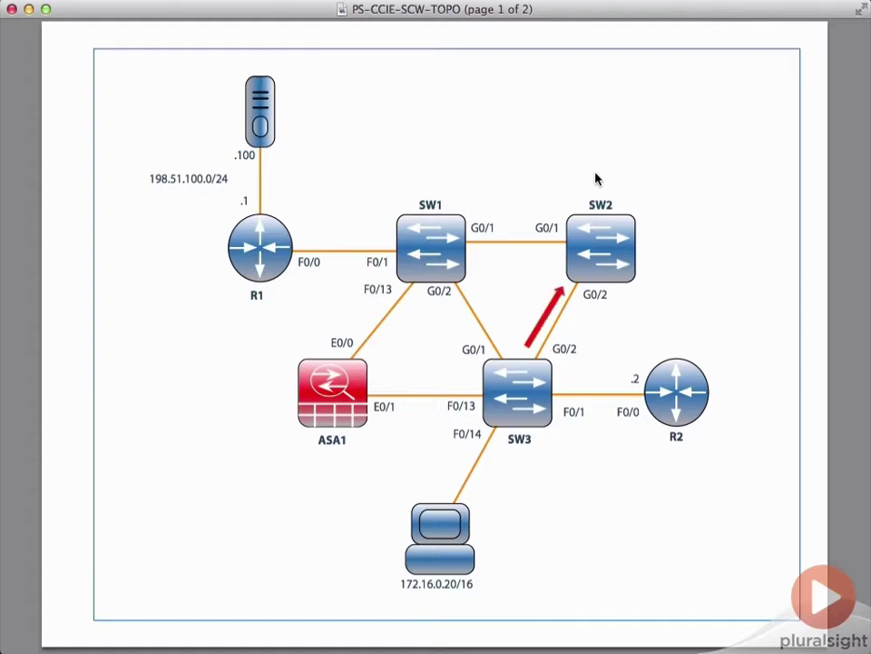
- Decline extended commands and the size sweep to launch the 10000-count ping to 172.16.10.1
key("super+Tab")
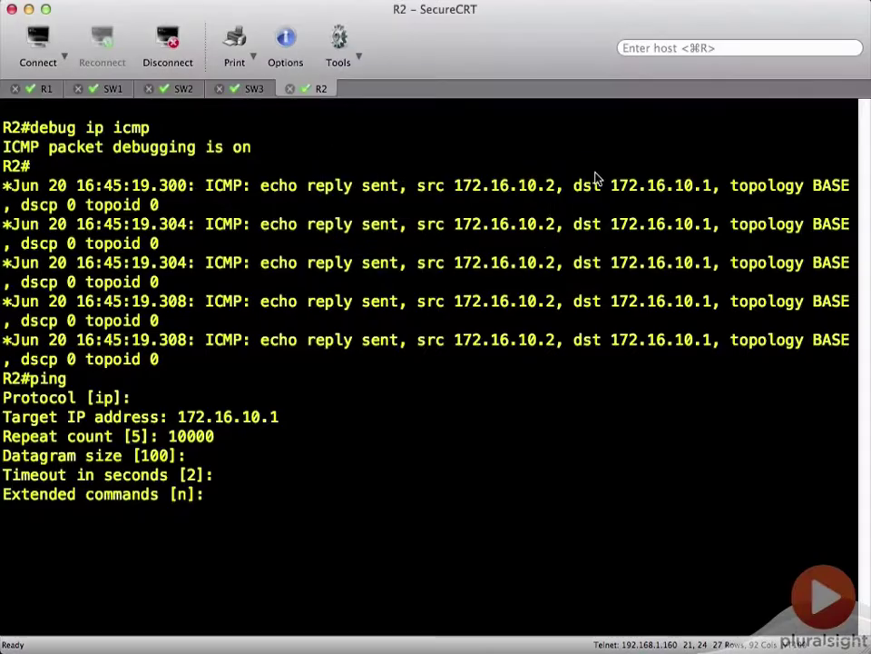
key("Return")
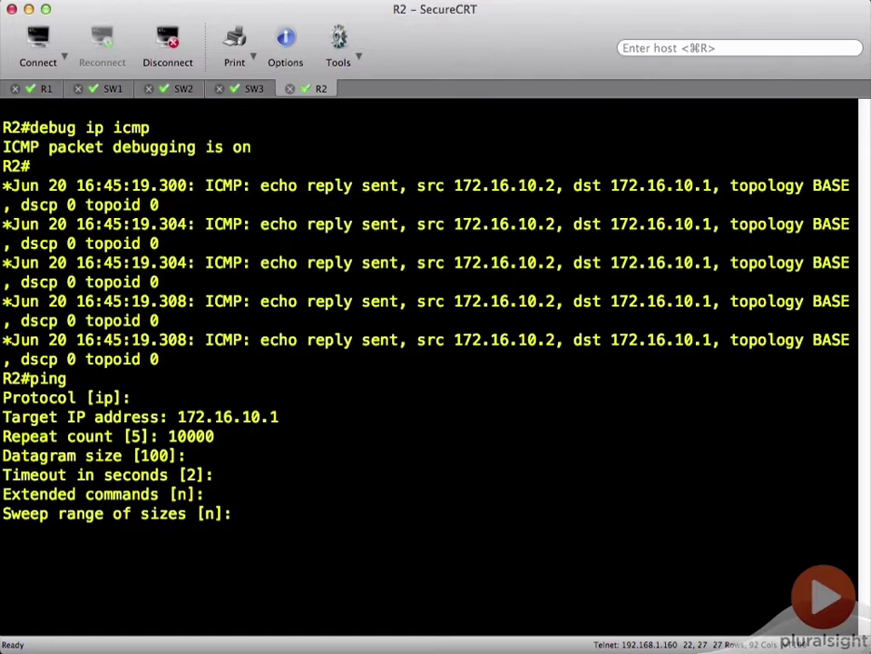
key("Return")
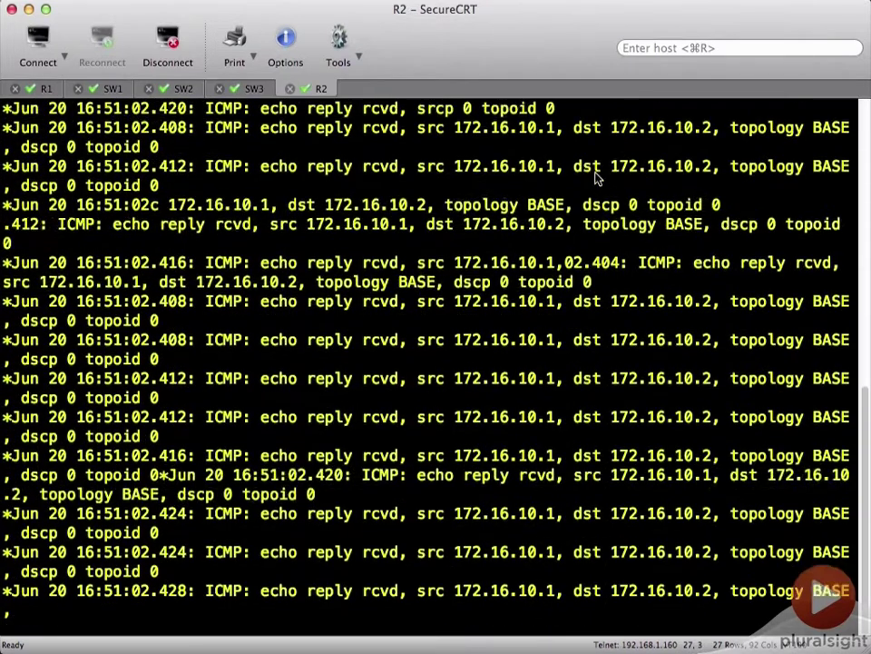
- Shut down interface Gi0/1 on SW3, then return to R2's running ping
key("ctrl+shift+Tab")
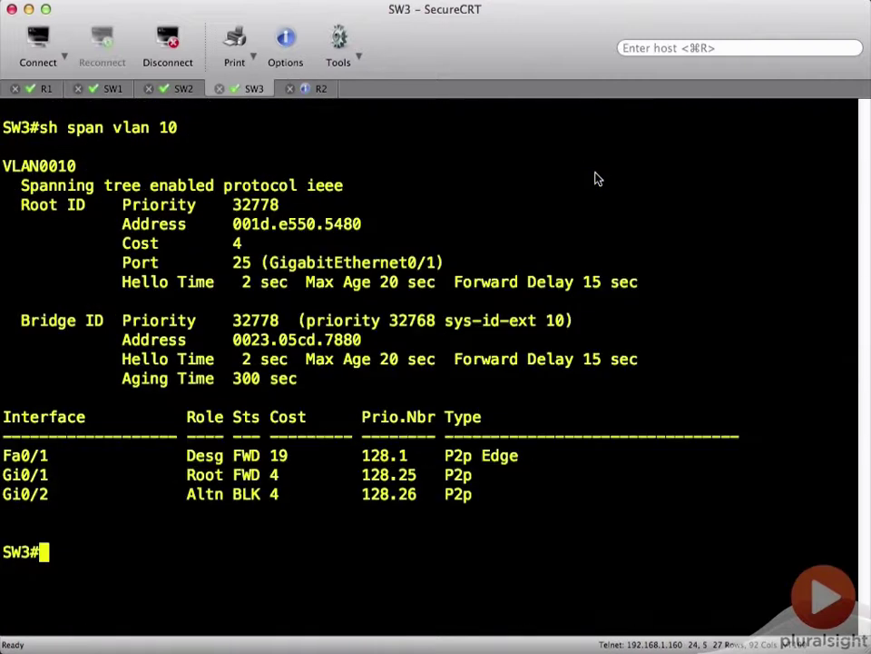
type("con")
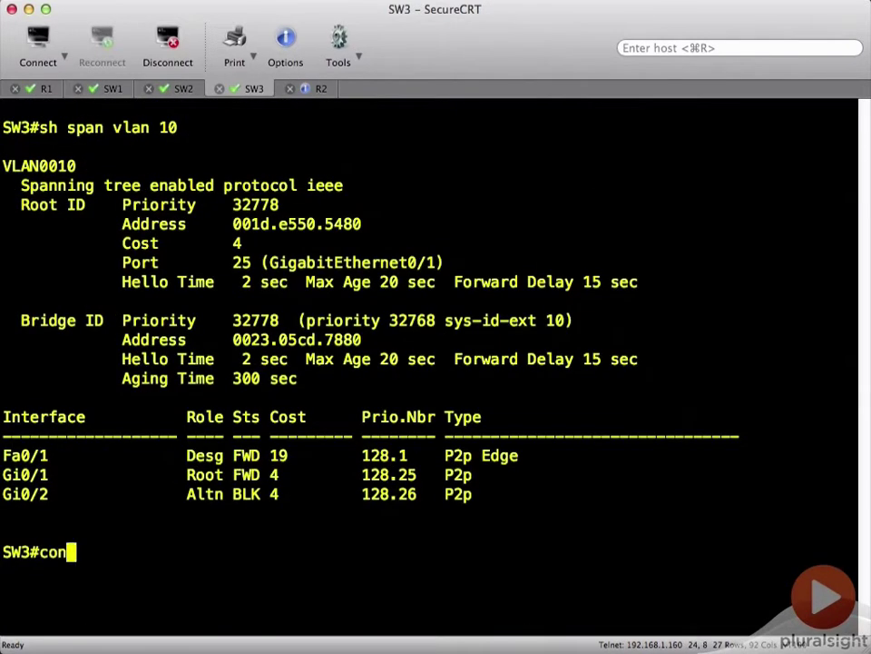
type("f t")
key("Return")
type("int g0/")
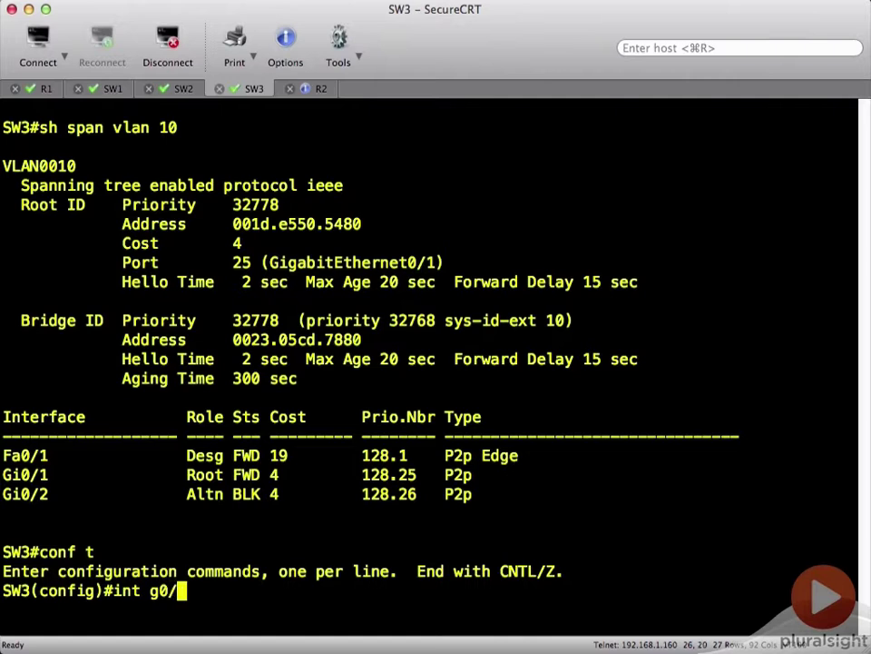
type("1")
key("Return")
type("shu")
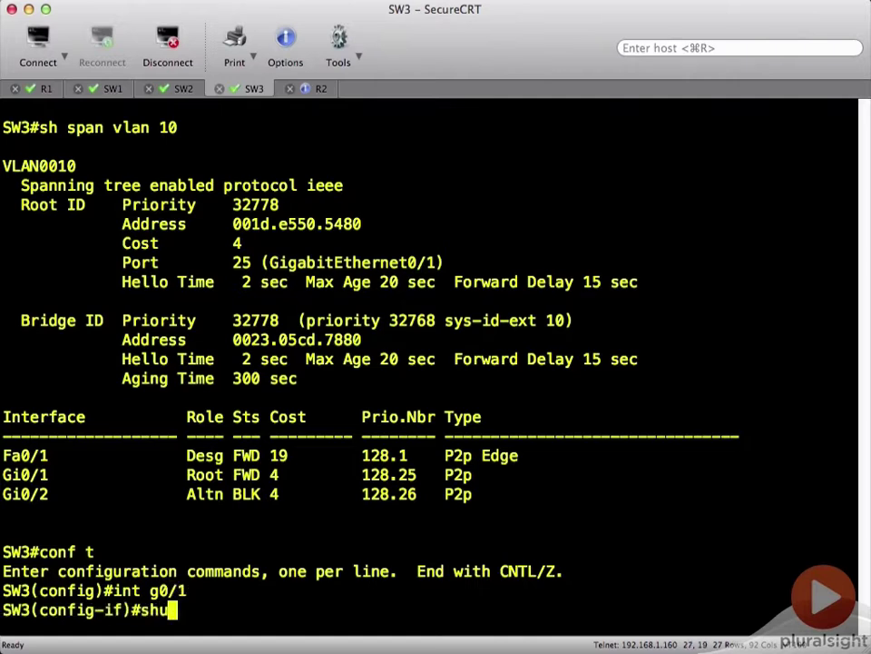
type("t")
key("Return")
key("ctrl+Tab")
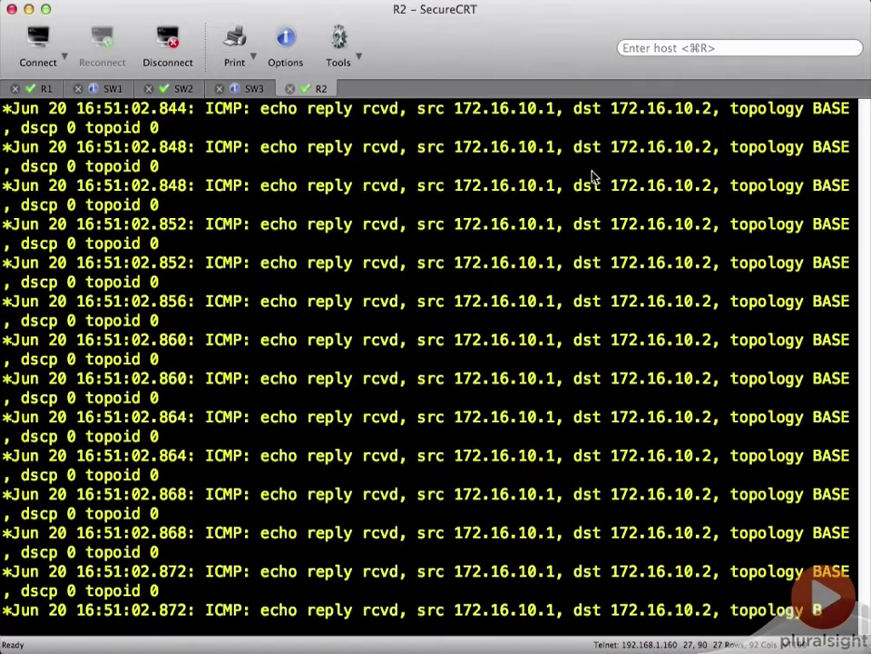
- Stop R2's running ping and return to the SW3 session showing Gi0/1 administratively down
key("Return")
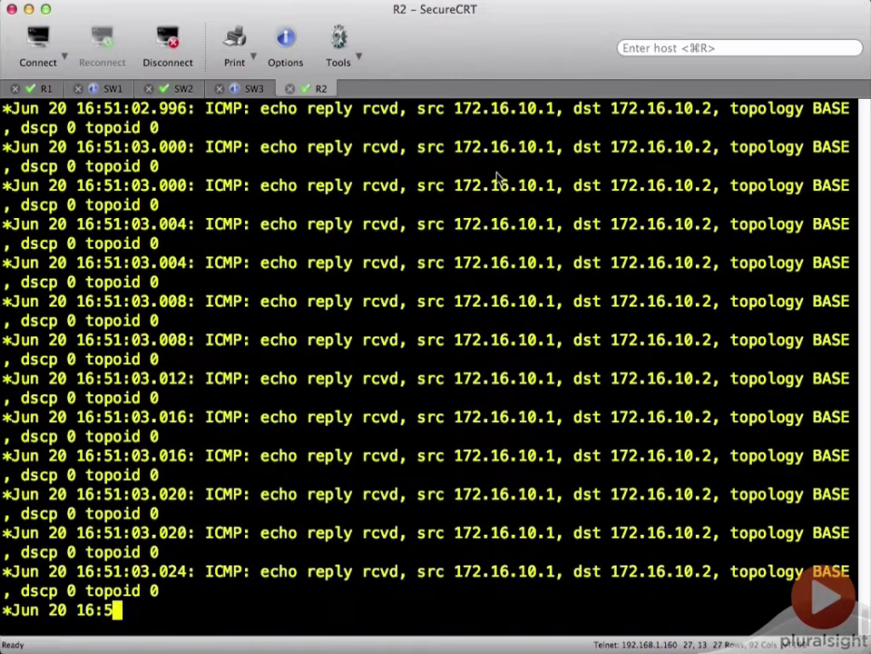
key("Return")
key("Return")
key("Return")
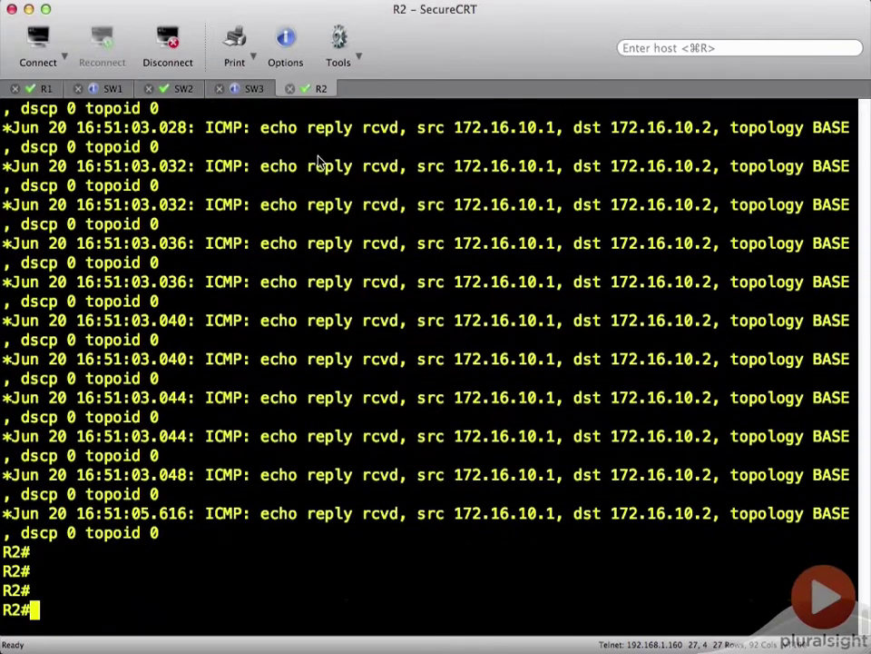
left_click(247, 89)
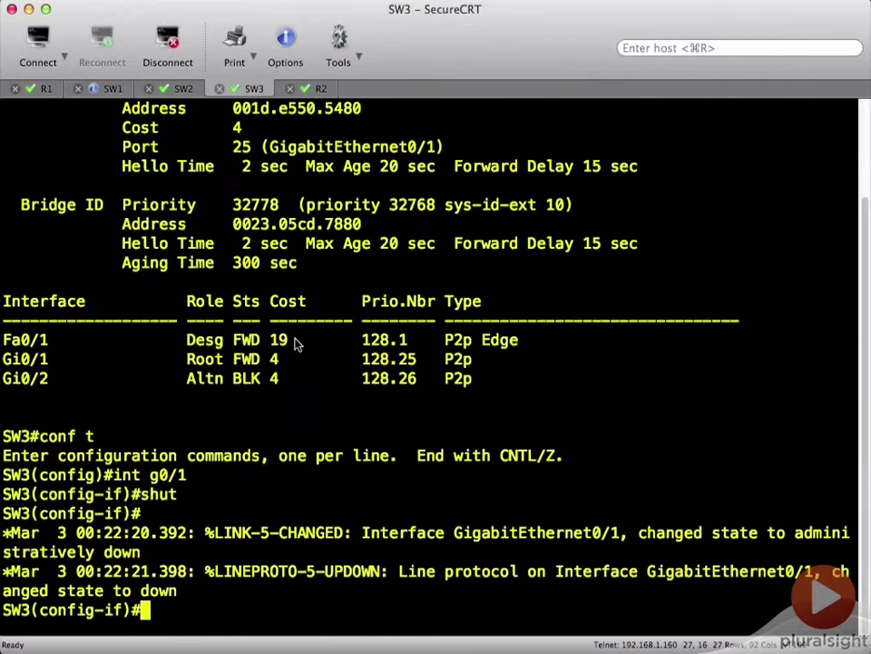
- Exit configuration mode on SW3 and rerun 'sh span vlan 10', showing Gi0/2 as root port with cost 8
key("Up")
key("Up")
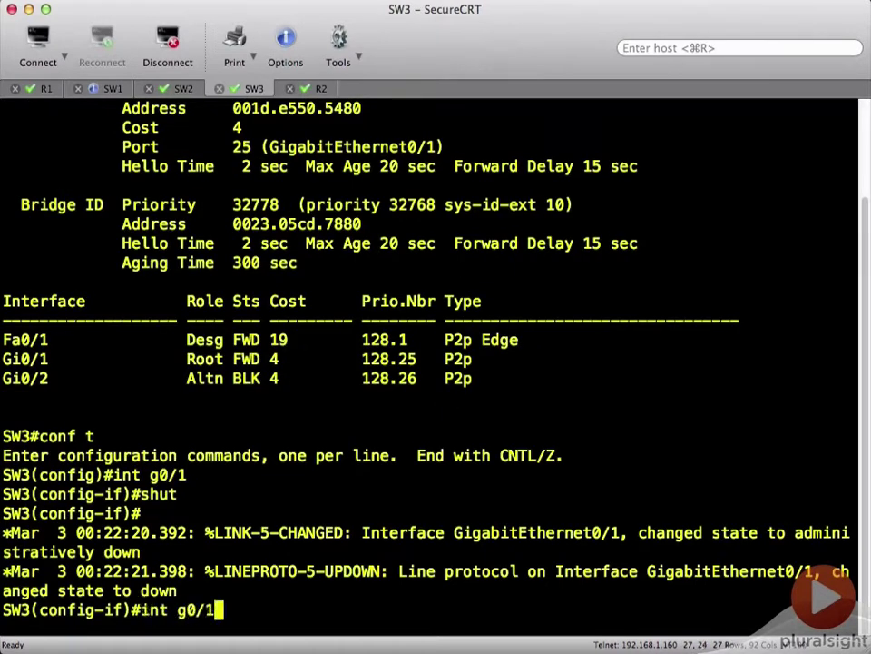
key("Up")
key("Return")
key("Up")
key("Up")
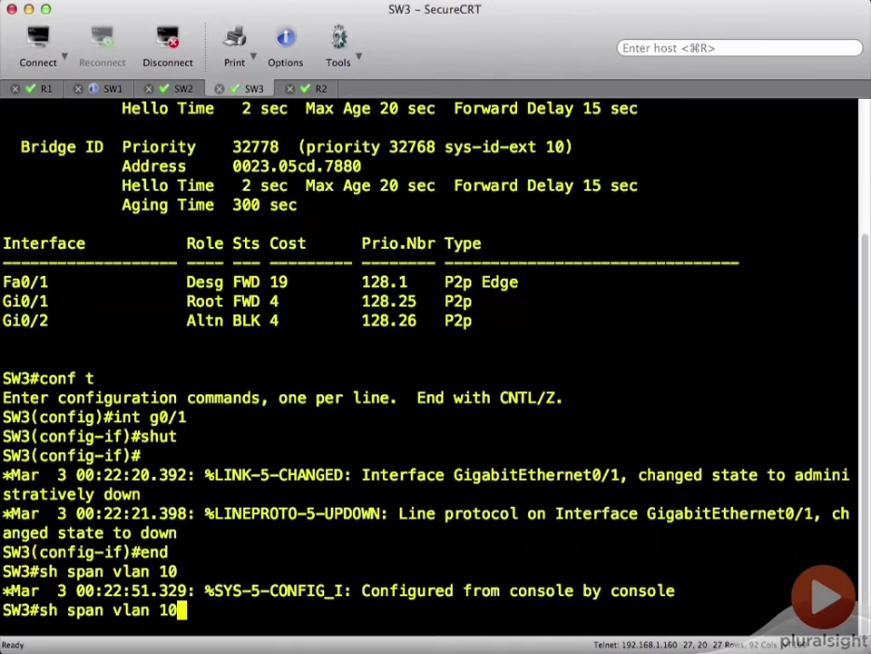
key("Return")
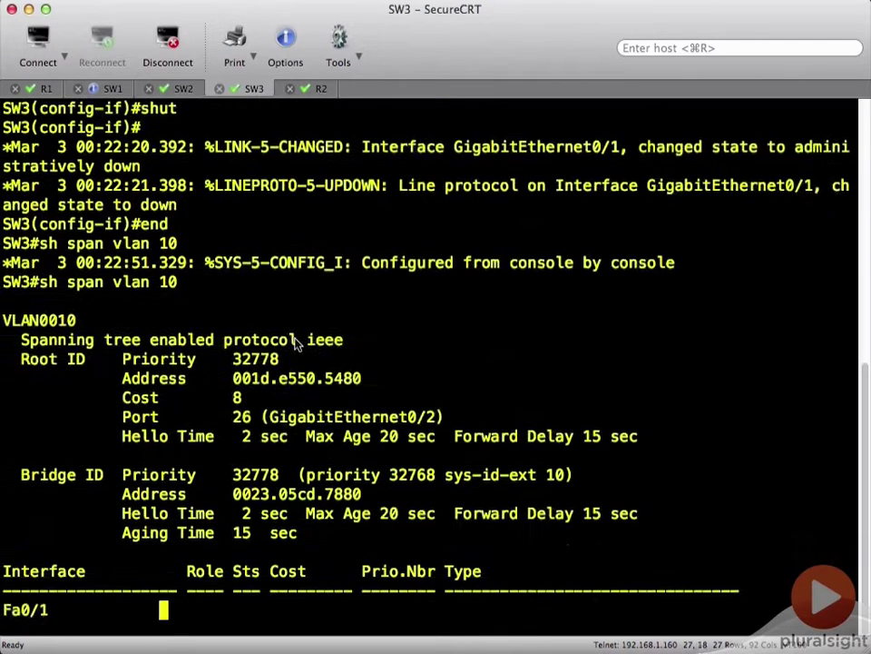